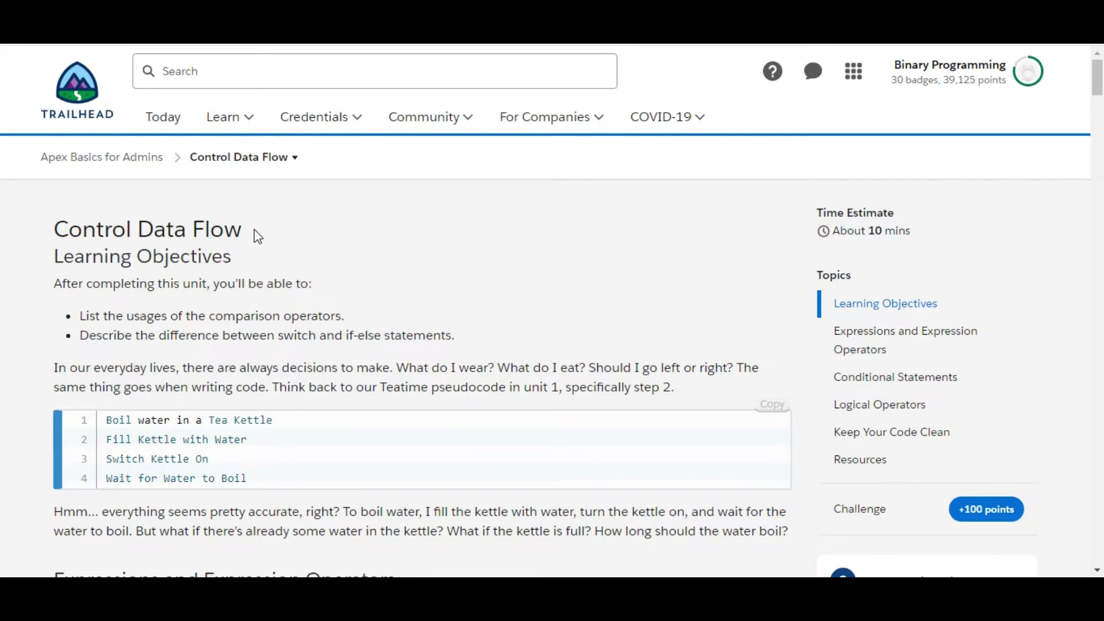
Jump down the Control Data Flow unit page to its challenge quiz.
left_click(877, 508)
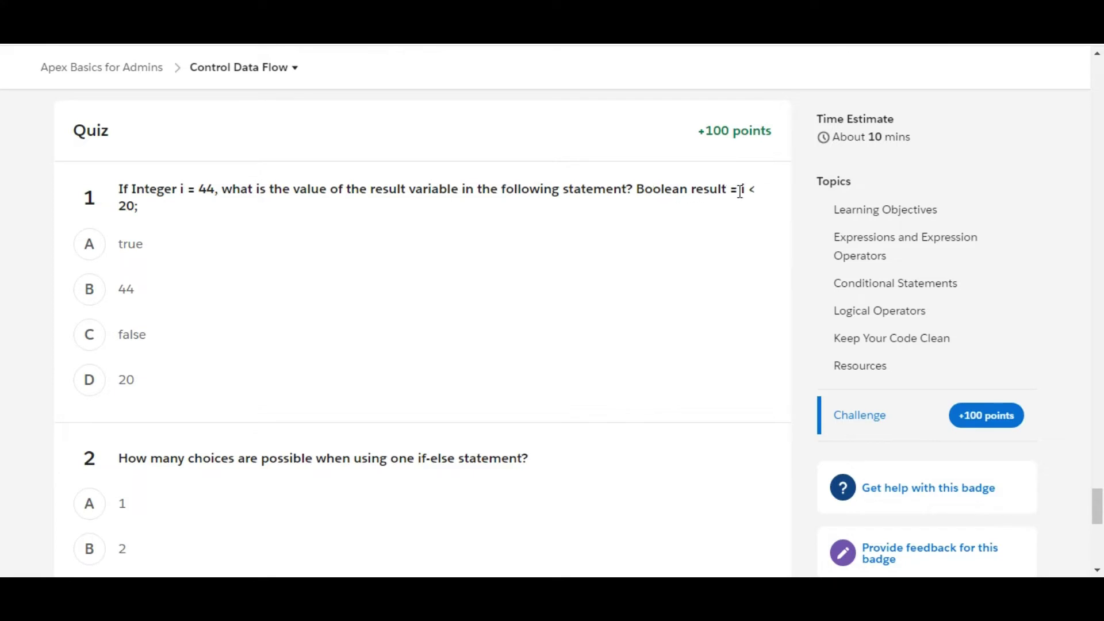
Highlight 'result', 'Boolean' and '44' in question 1, then answer it with 'false'.
double_click(707, 190)
left_click(656, 190)
double_click(656, 189)
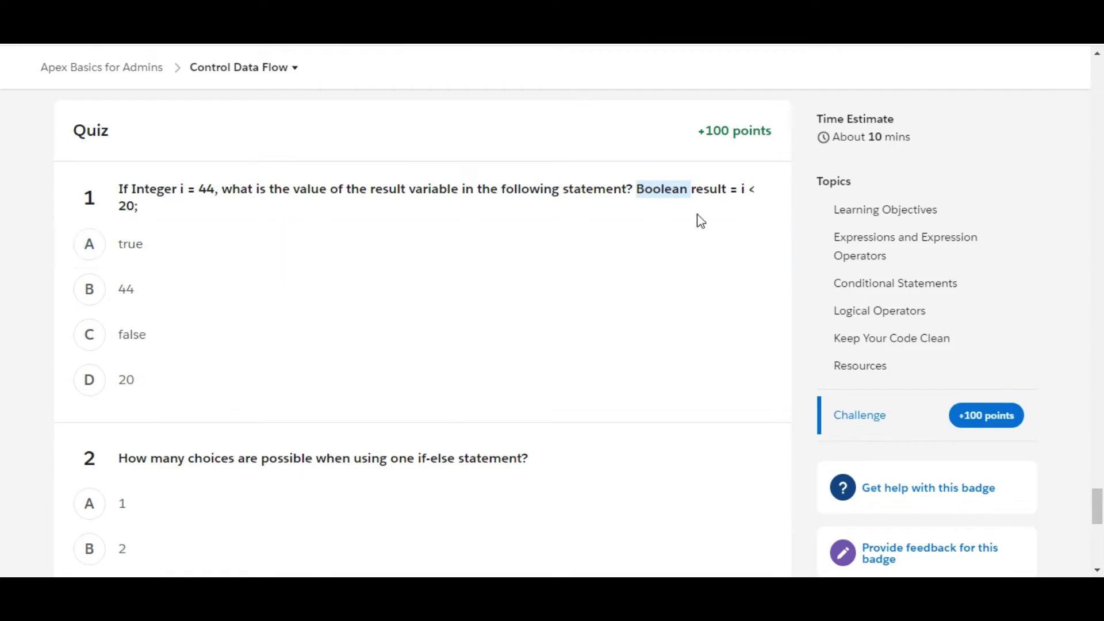
double_click(207, 189)
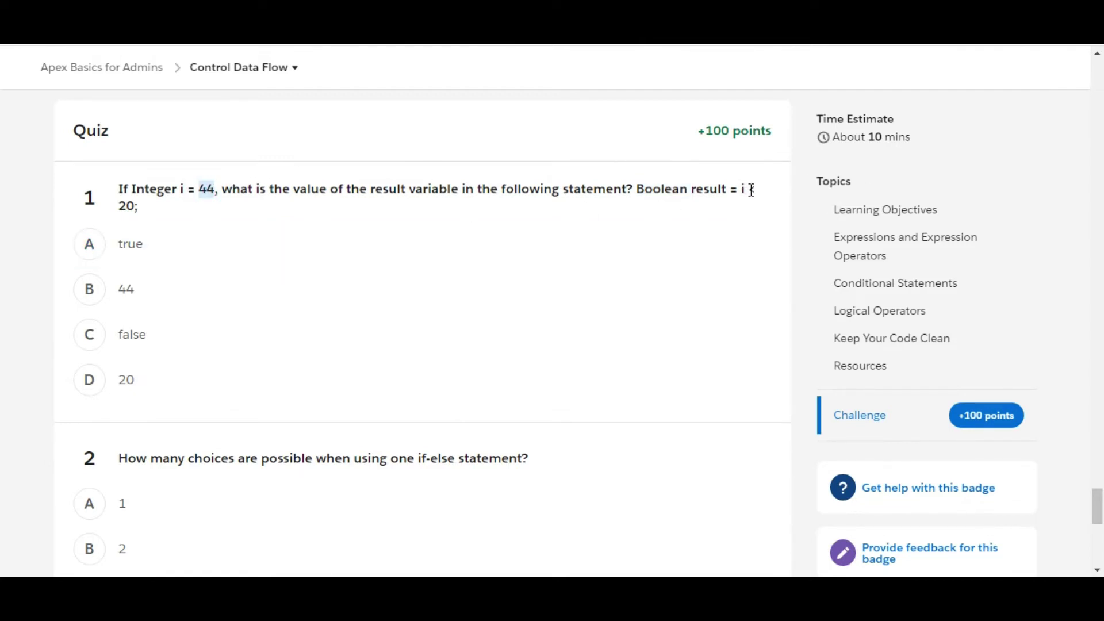
double_click(713, 190)
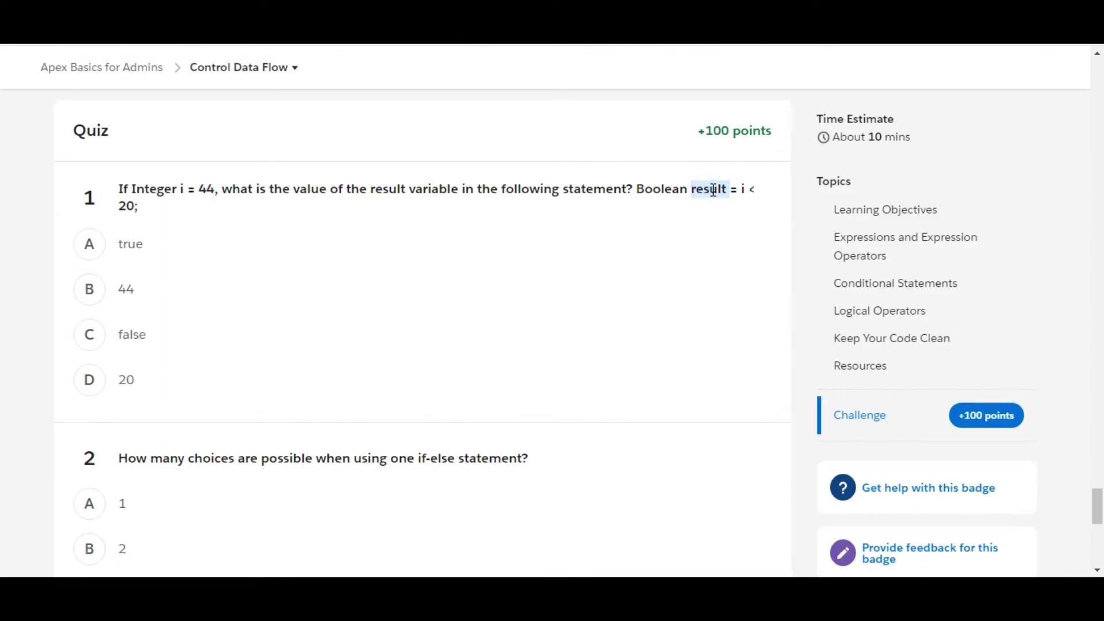
left_click(144, 336)
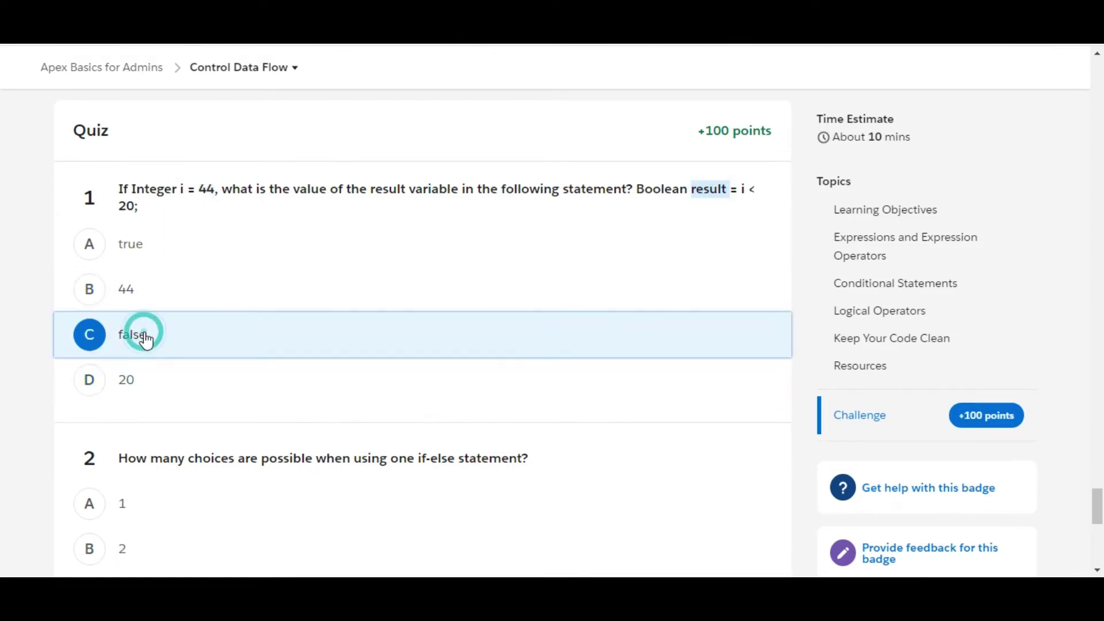
left_click(27, 314)
scroll(27, 318, "down", 1)
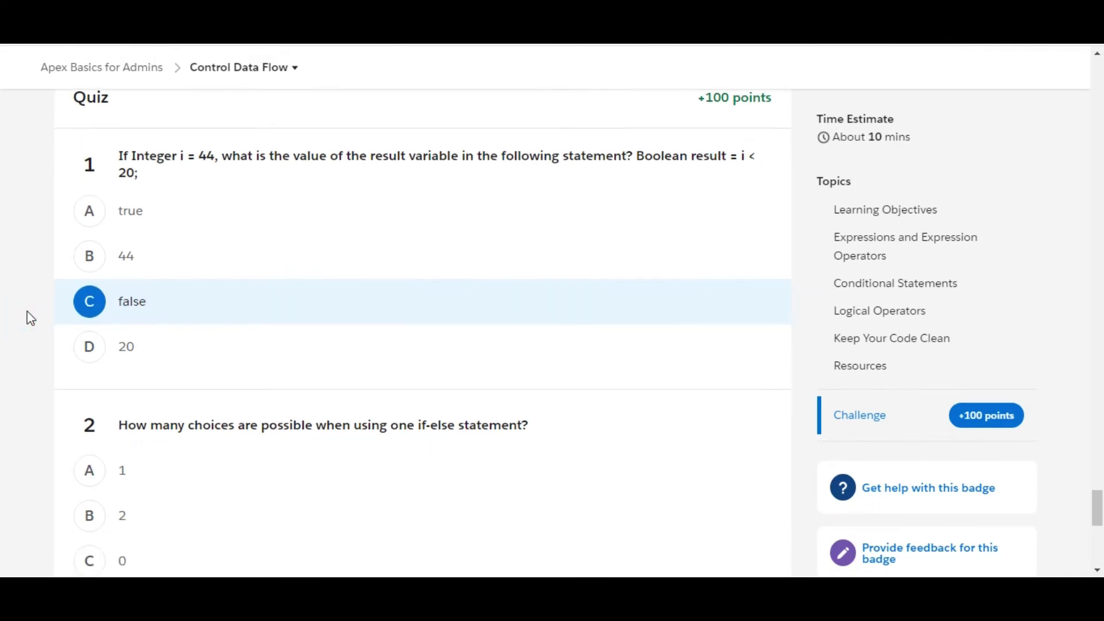
scroll(27, 317, "down", 1)
scroll(27, 317, "down", 1)
scroll(26, 318, "down", 1)
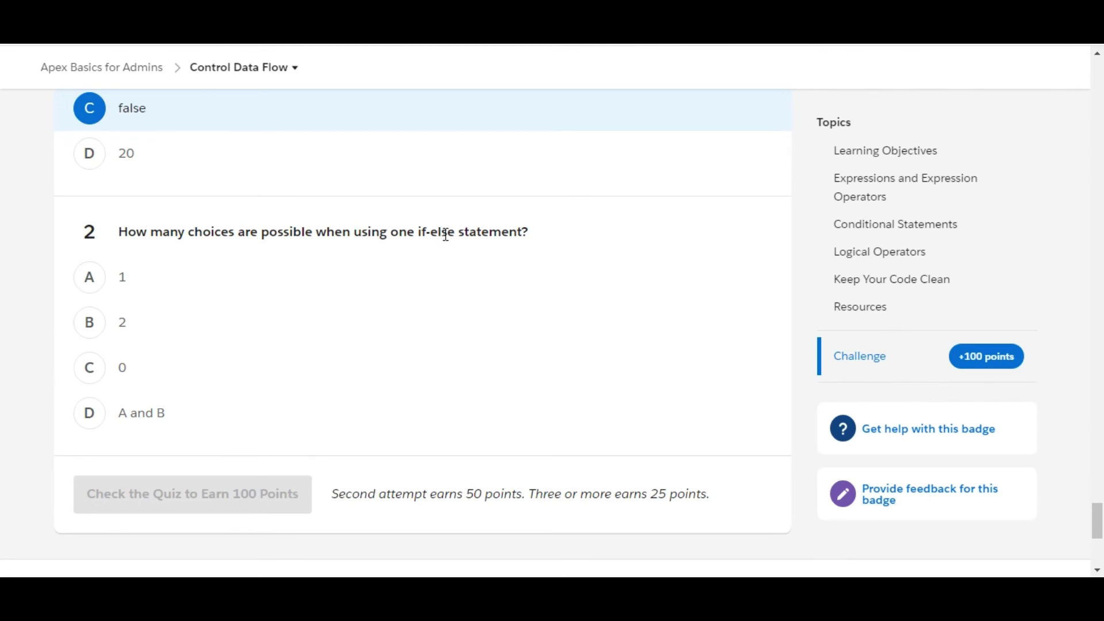
Choose option B, '2', for the if-else question 2.
left_click(185, 324)
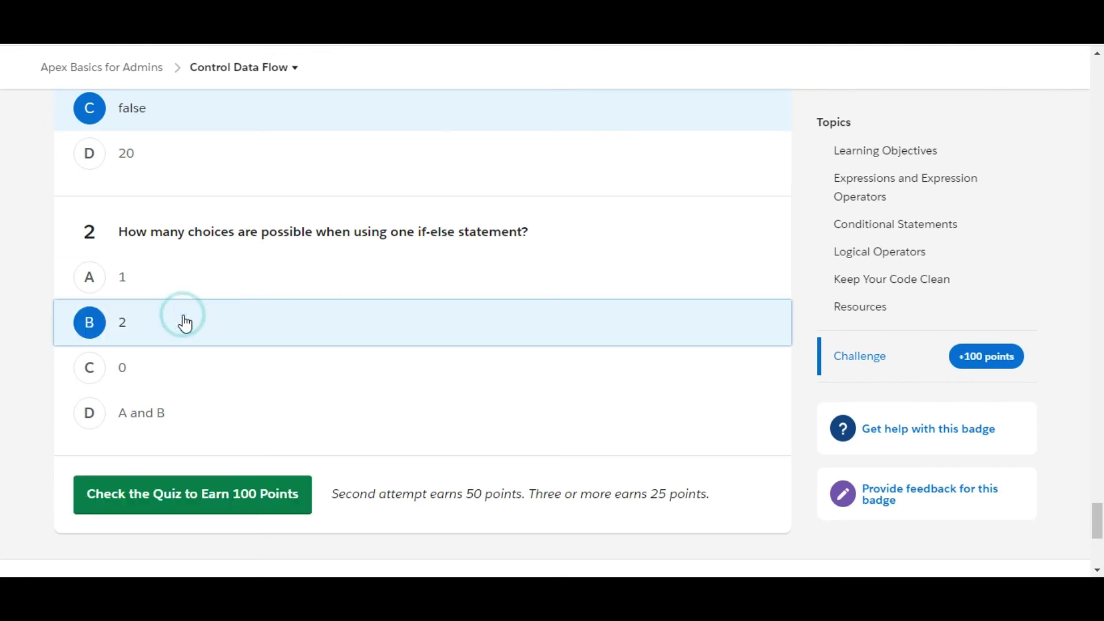
Submit both quiz answers with 'Check the Quiz to Earn 100 Points'.
left_click(27, 354)
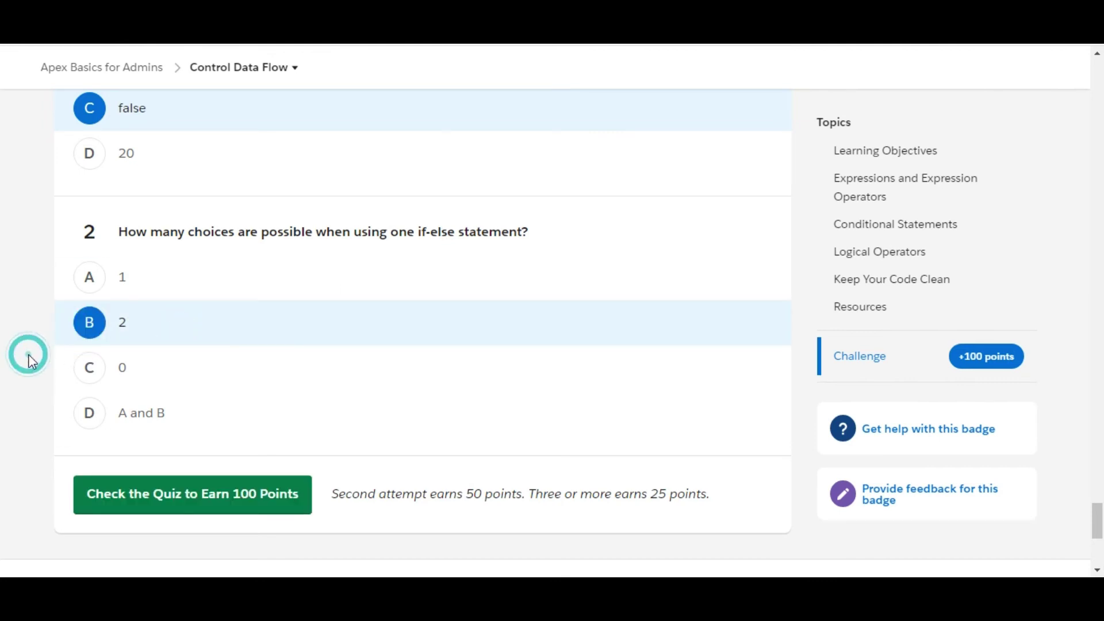
left_click(166, 500)
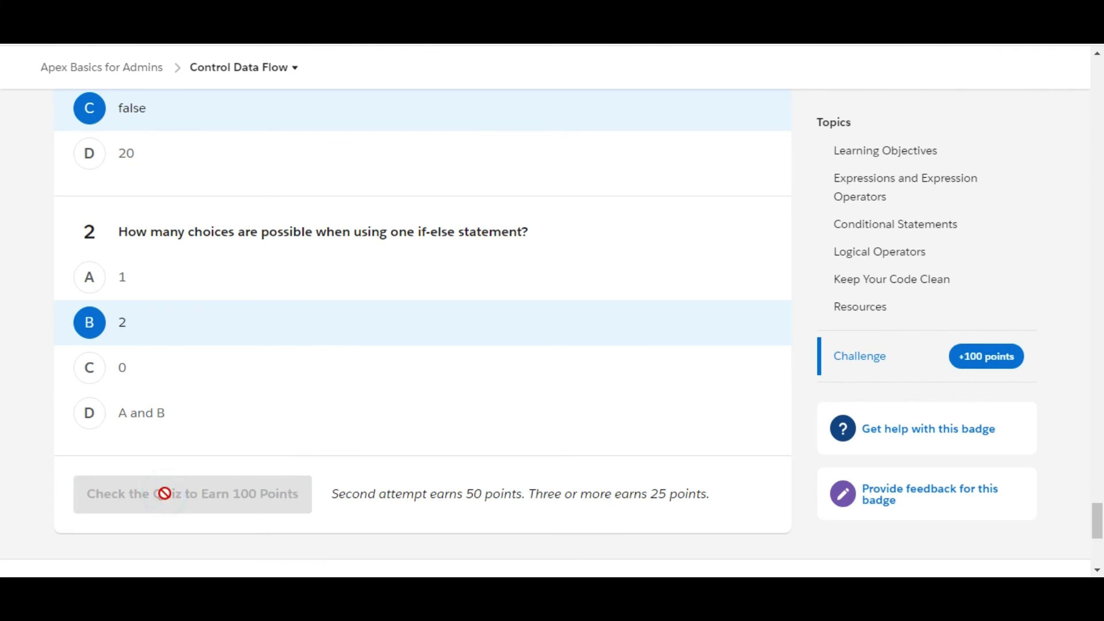